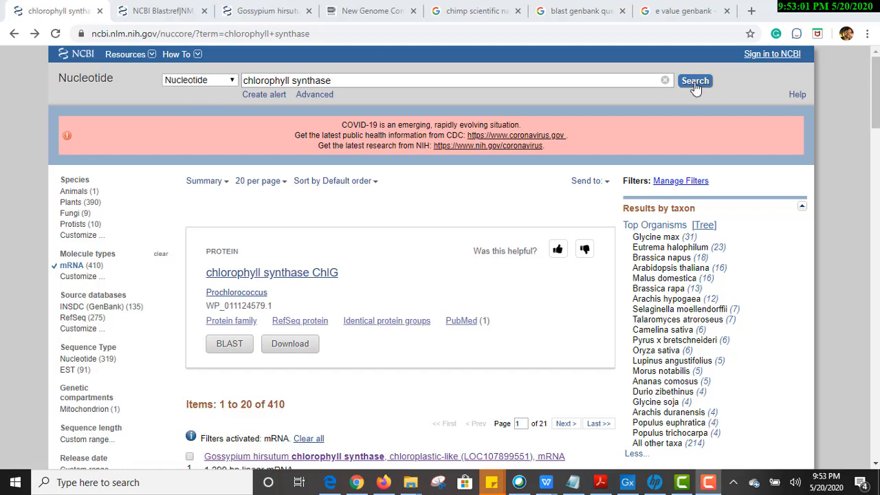
Open the Gossypium hirsutum chlorophyll synthase, chloroplastic-like (LOC107899551) mRNA record from the search results
{"action": "scroll", "coordinate": [544, 270], "scroll_direction": "down", "scroll_amount": 3}
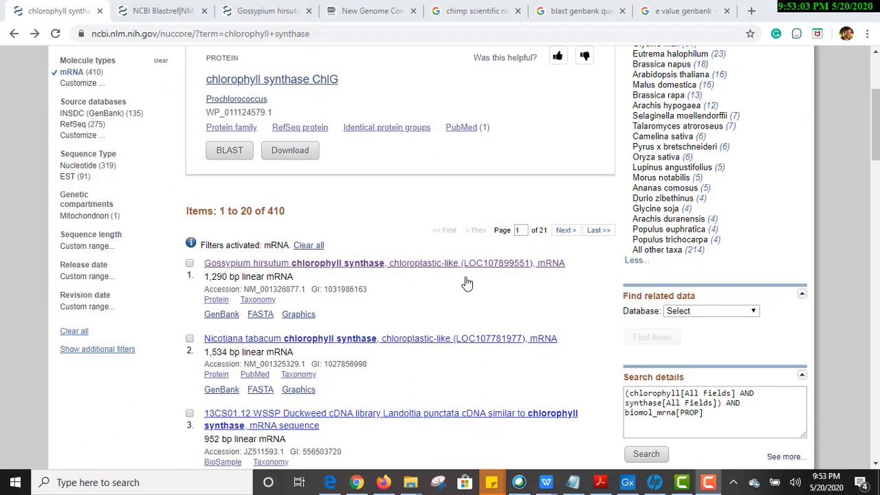
{"action": "scroll", "coordinate": [428, 275], "scroll_direction": "up", "scroll_amount": 1}
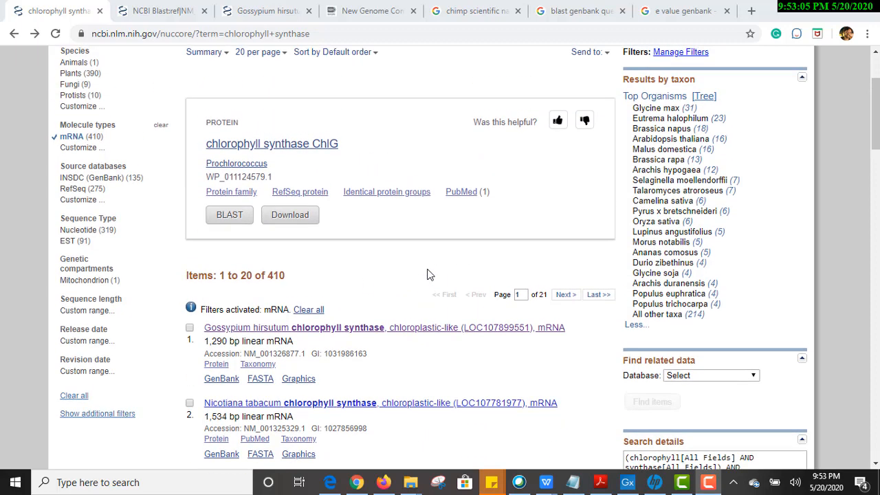
{"action": "left_click", "coordinate": [233, 333]}
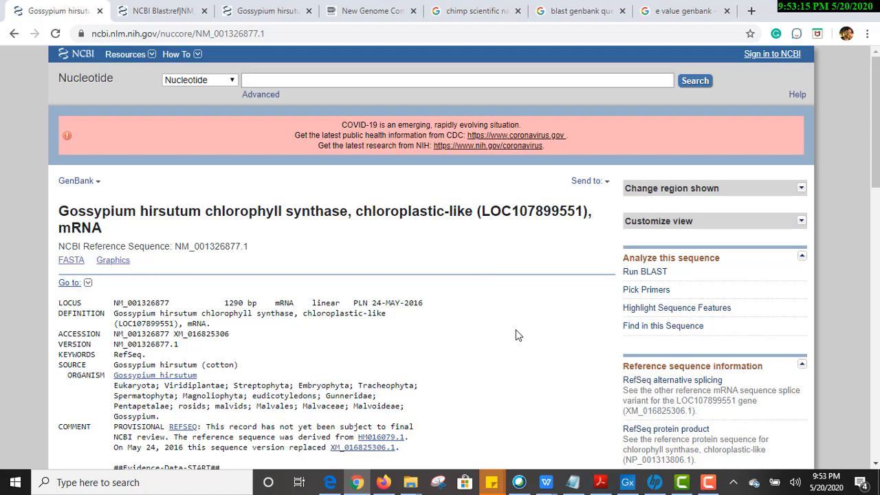
Examine the record's sequence analysis options, the nucleotide sequence under ORIGIN and the record title
{"action": "key", "text": "ctrl+shift+d"}
{"action": "mouse_move", "coordinate": [642, 252]}
{"action": "left_mouse_down"}
{"action": "mouse_move", "coordinate": [695, 285]}
{"action": "mouse_move", "coordinate": [644, 266]}
{"action": "left_mouse_up"}
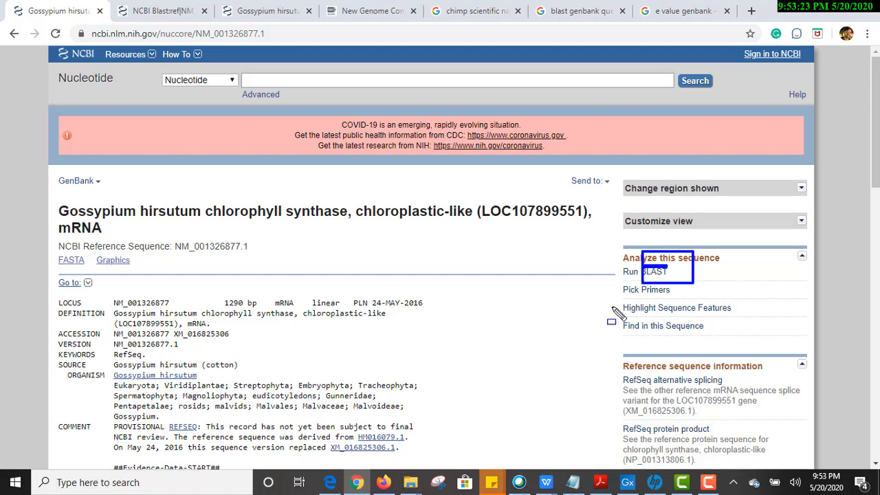
{"action": "key", "text": "Escape"}
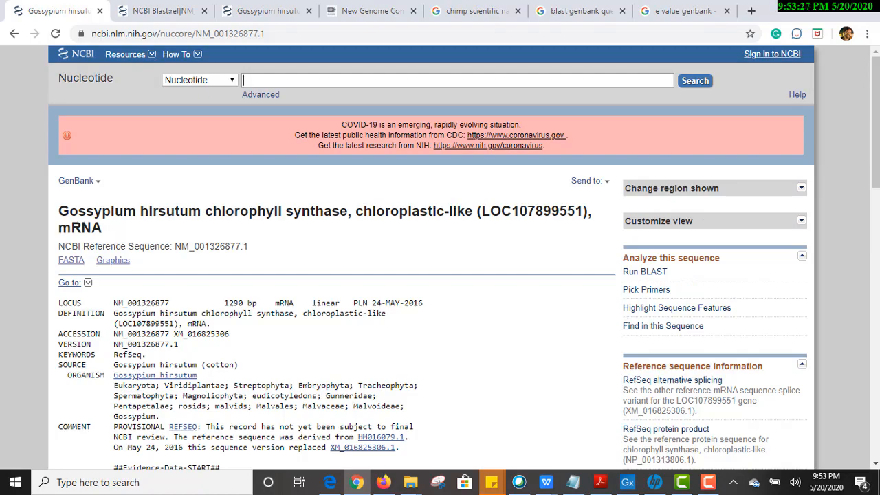
{"action": "left_click_drag", "start_coordinate": [875, 128], "coordinate": [876, 317]}
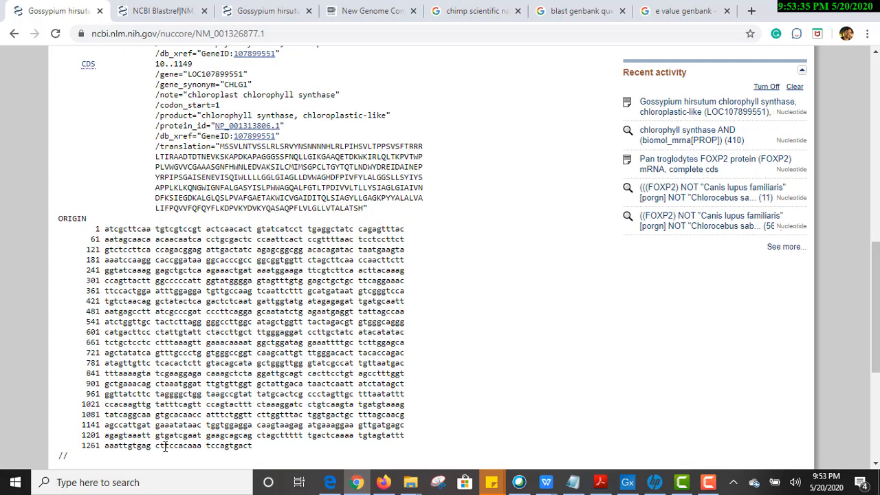
{"action": "left_click_drag", "start_coordinate": [53, 197], "coordinate": [451, 459]}
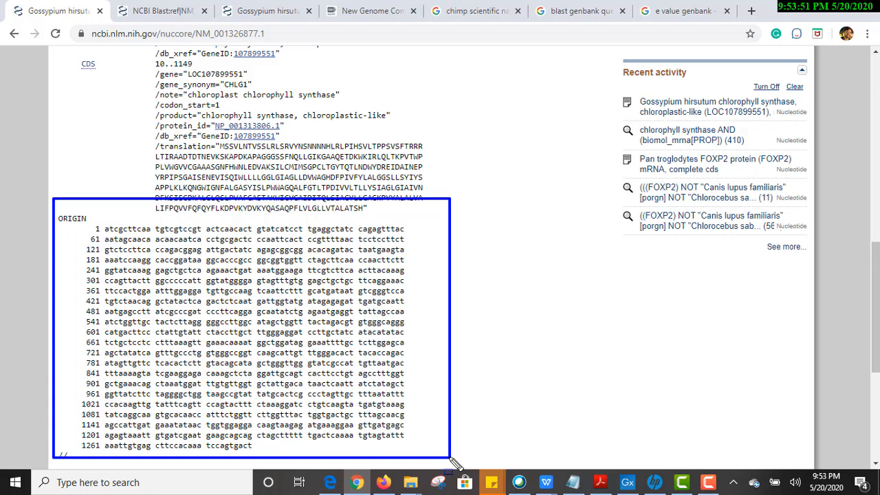
{"action": "key", "text": "Escape"}
{"action": "left_click_drag", "start_coordinate": [876, 283], "coordinate": [874, 83]}
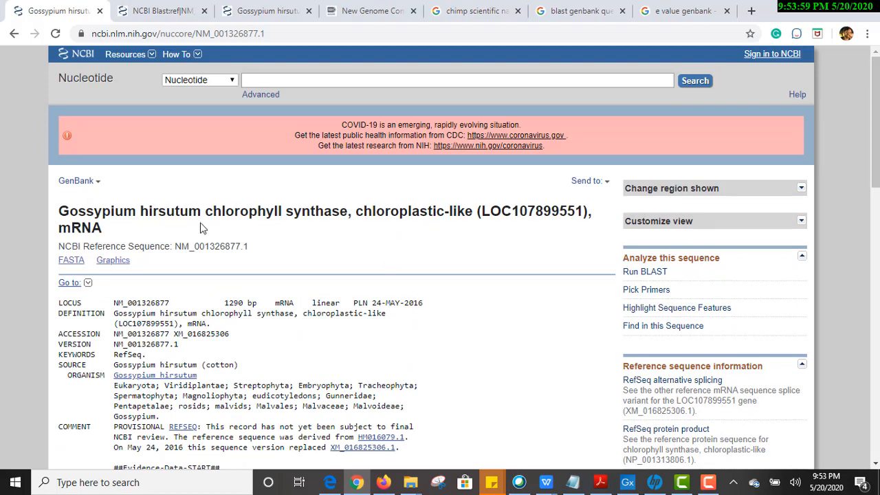
{"action": "left_click_drag", "start_coordinate": [60, 212], "coordinate": [347, 211]}
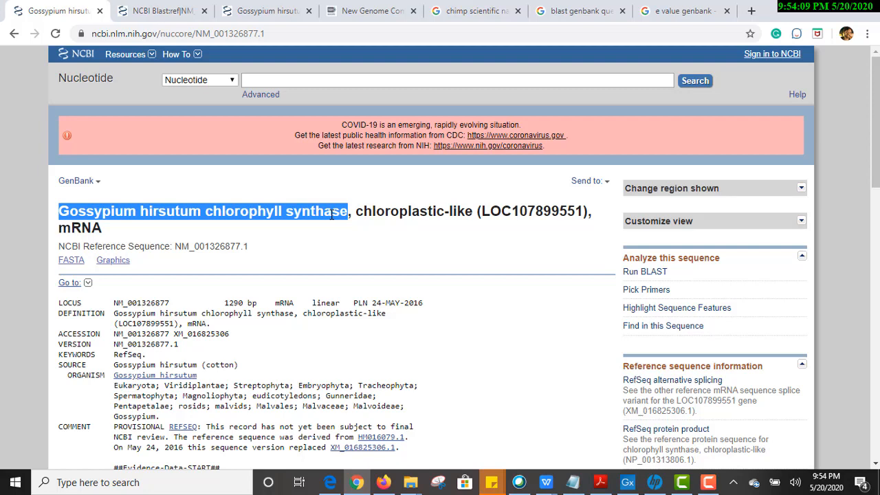
Start a BLAST search from this record and check the accession number filled in as the query
{"action": "scroll", "coordinate": [501, 222], "scroll_direction": "down", "scroll_amount": 1}
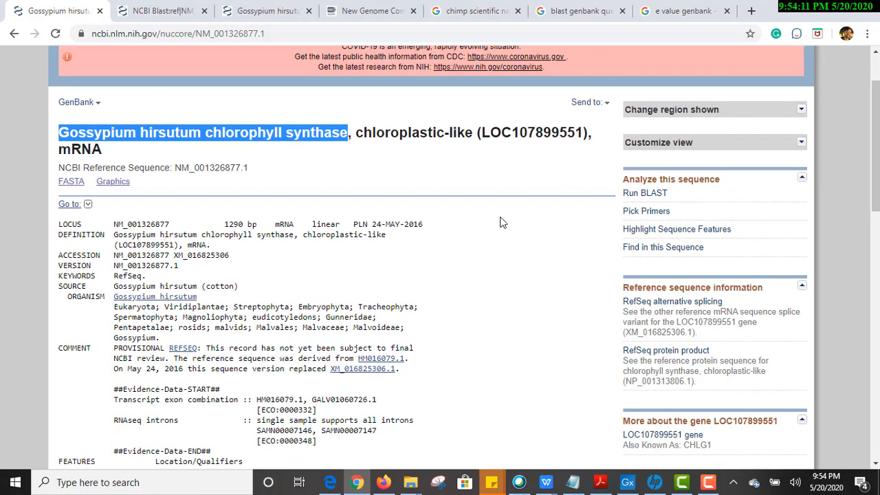
{"action": "left_click", "coordinate": [632, 194]}
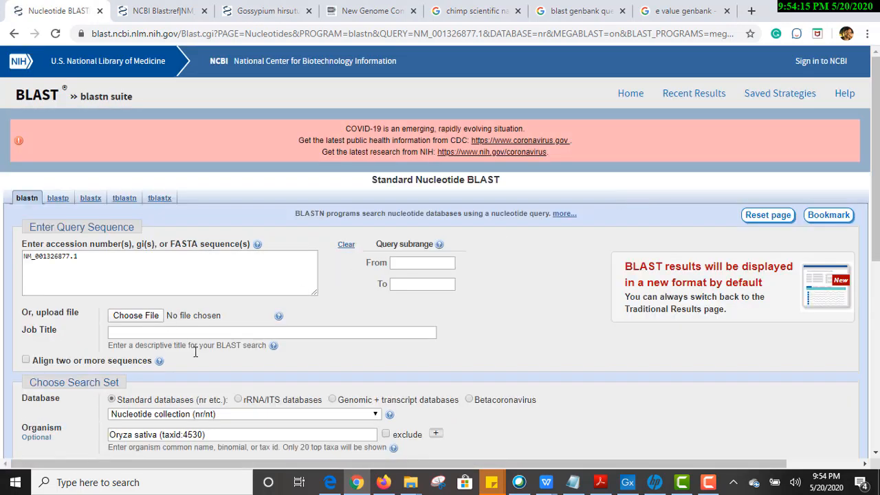
{"action": "scroll", "coordinate": [191, 286], "scroll_direction": "down", "scroll_amount": 1}
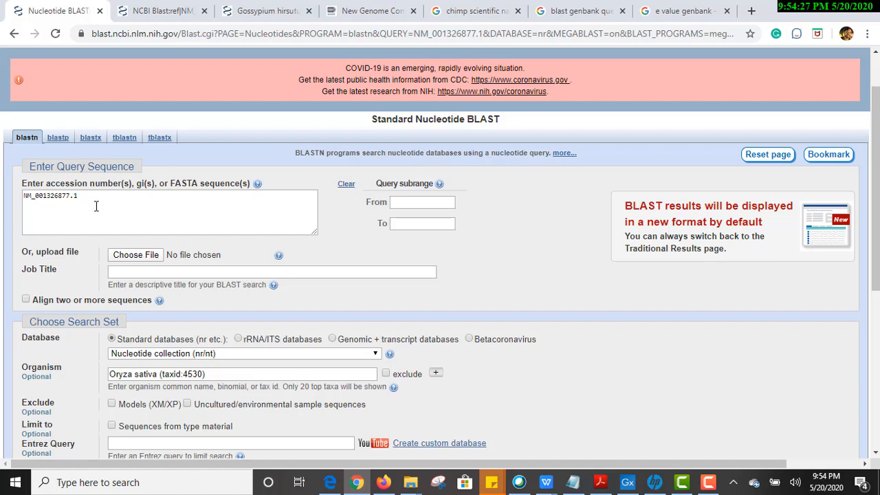
{"action": "mouse_move", "coordinate": [15, 181]}
{"action": "left_mouse_down"}
{"action": "mouse_move", "coordinate": [118, 226]}
{"action": "mouse_move", "coordinate": [110, 218]}
{"action": "left_mouse_up"}
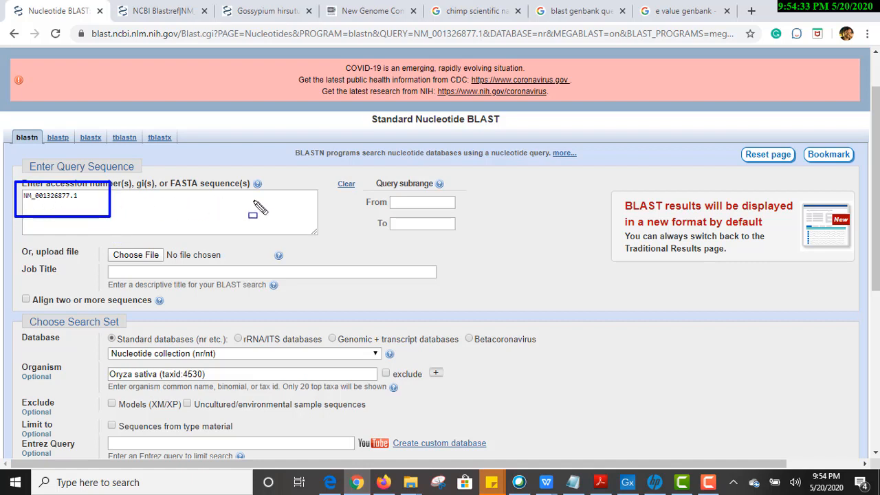
{"action": "key", "text": "Escape"}
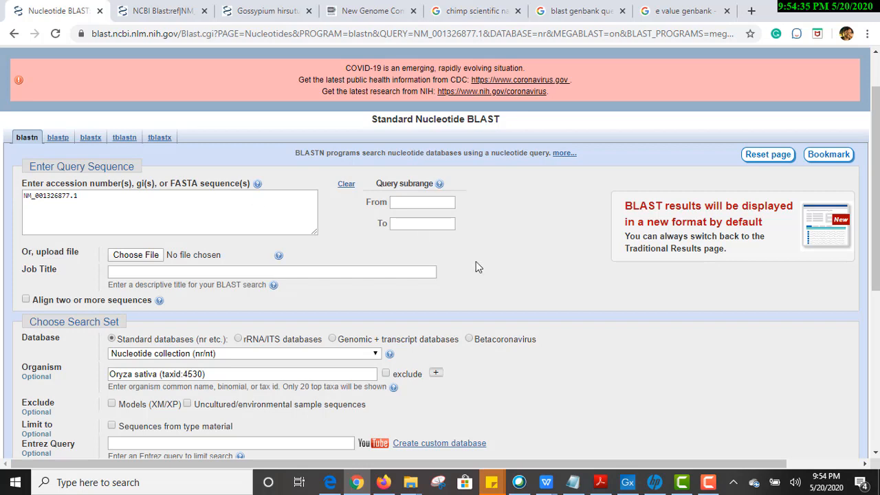
Review the database and organism settings chosen for the search set
{"action": "scroll", "coordinate": [492, 275], "scroll_direction": "down", "scroll_amount": 2}
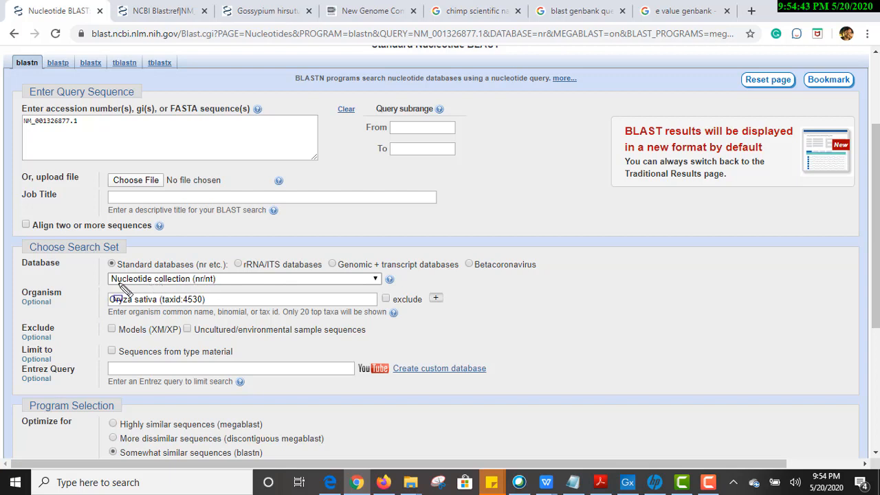
{"action": "left_click_drag", "start_coordinate": [102, 261], "coordinate": [228, 292]}
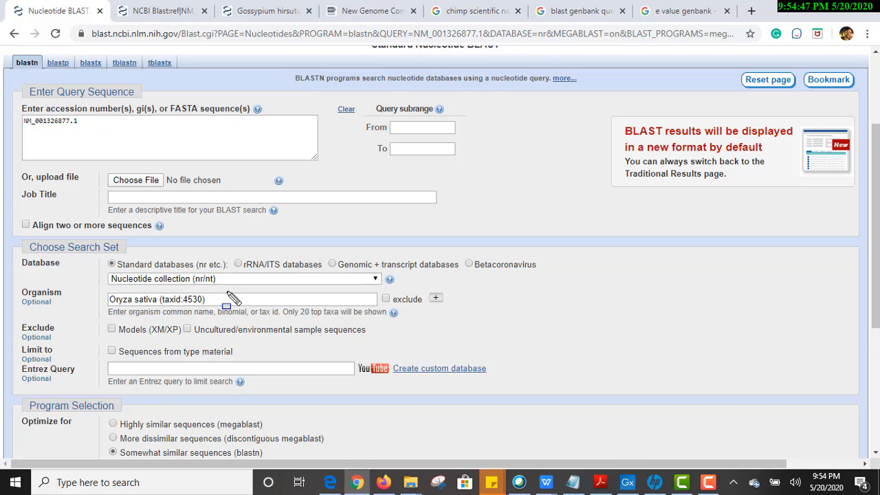
{"action": "scroll", "coordinate": [226, 303], "scroll_direction": "down", "scroll_amount": 1}
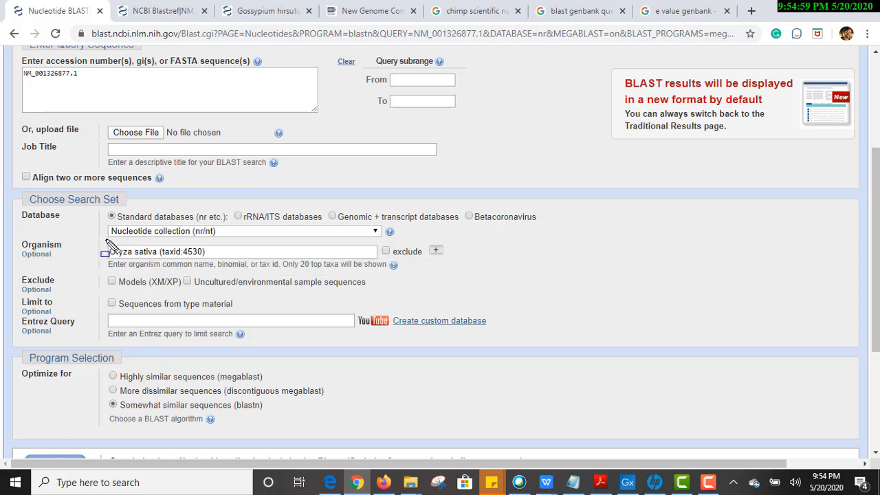
{"action": "left_click_drag", "start_coordinate": [104, 239], "coordinate": [233, 268]}
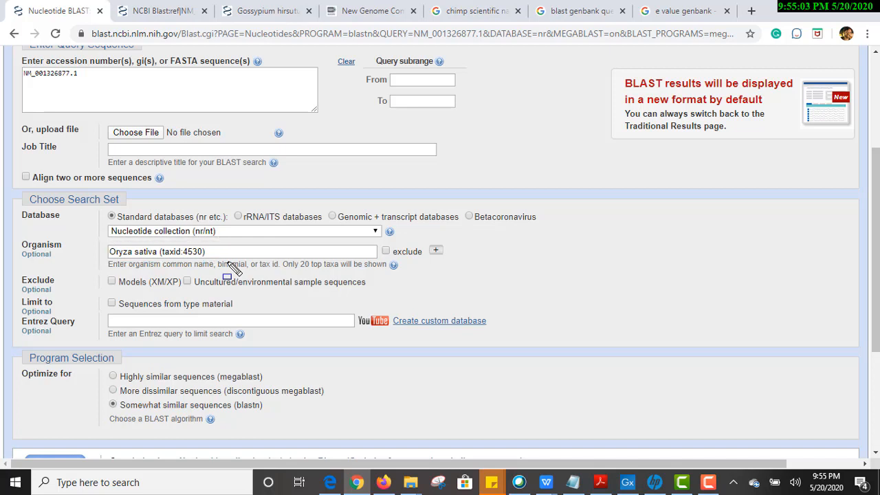
Replace the search organism with Arabidopsis thaliana (taxid:3702)
{"action": "left_click_drag", "start_coordinate": [220, 252], "coordinate": [0, 217]}
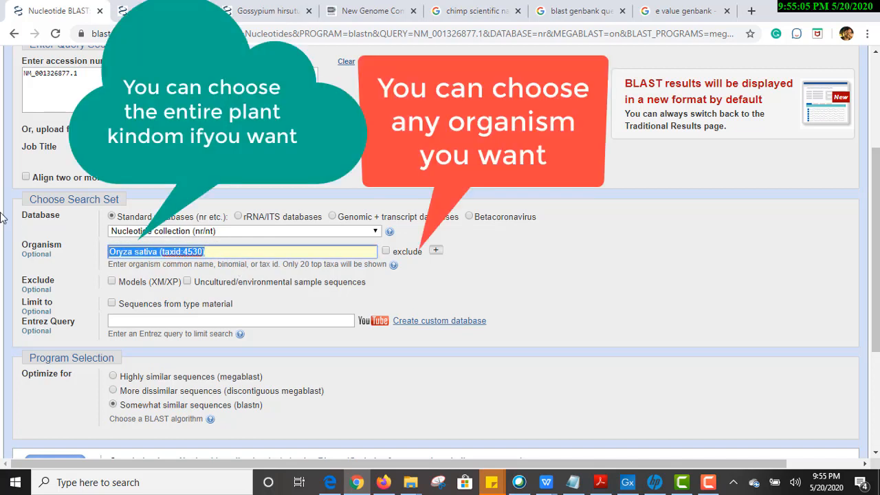
{"action": "key", "text": "BackSpace"}
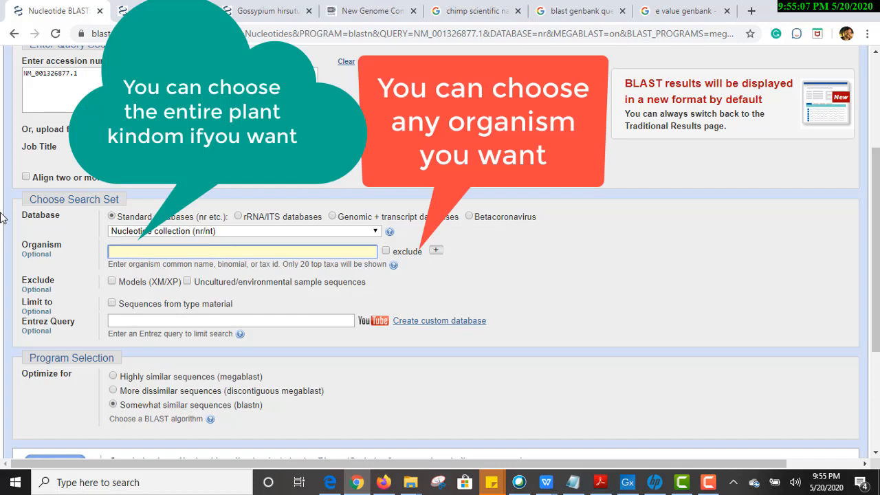
{"action": "type", "text": "arab"}
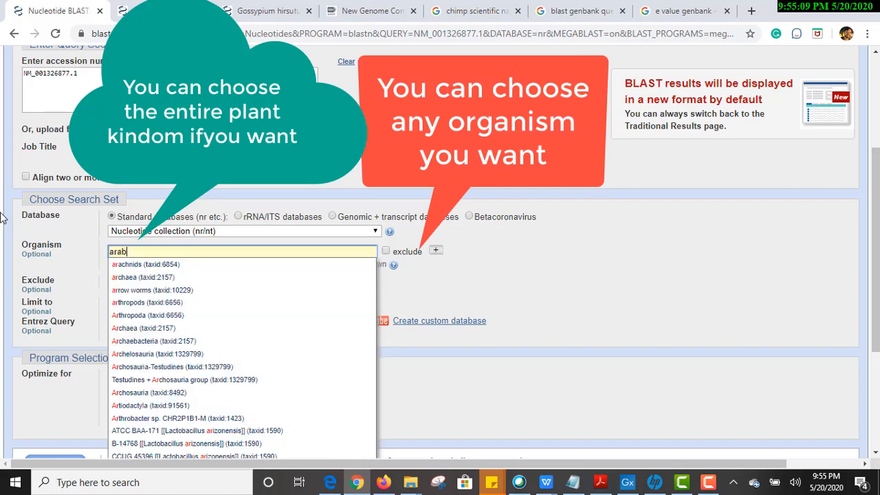
{"action": "type", "text": "i"}
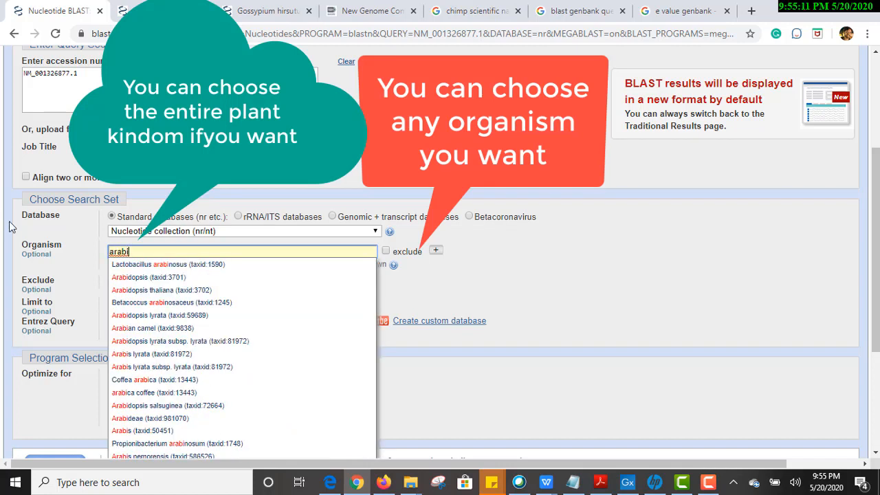
{"action": "left_click", "coordinate": [154, 289]}
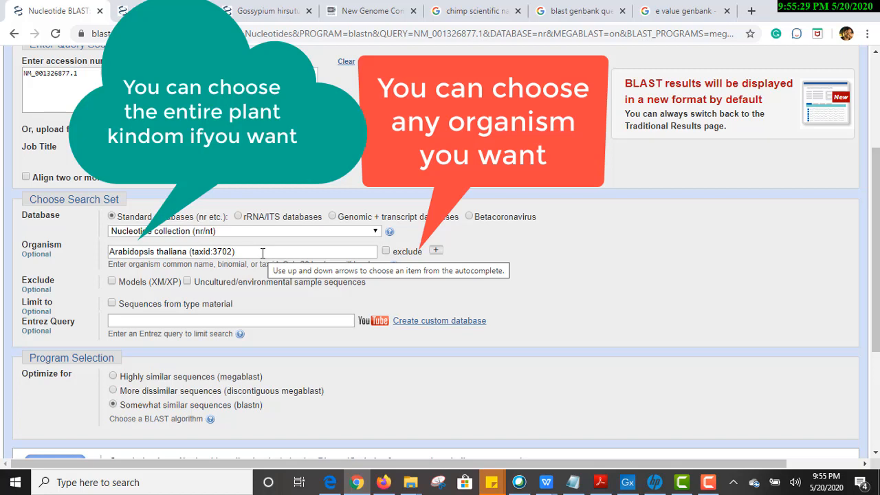
Set the search organism to Oryza sativa (taxid:4530) and run the BLAST search
{"action": "scroll", "coordinate": [292, 316], "scroll_direction": "down", "scroll_amount": 1}
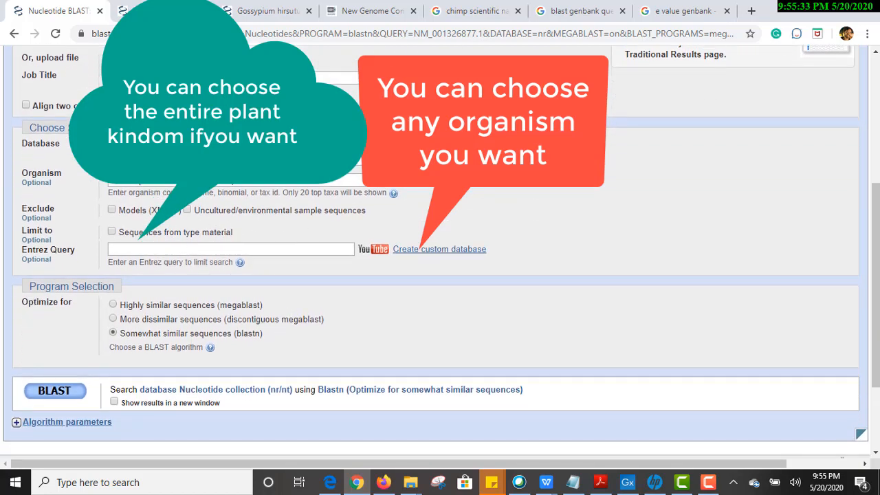
{"action": "left_click", "coordinate": [242, 186]}
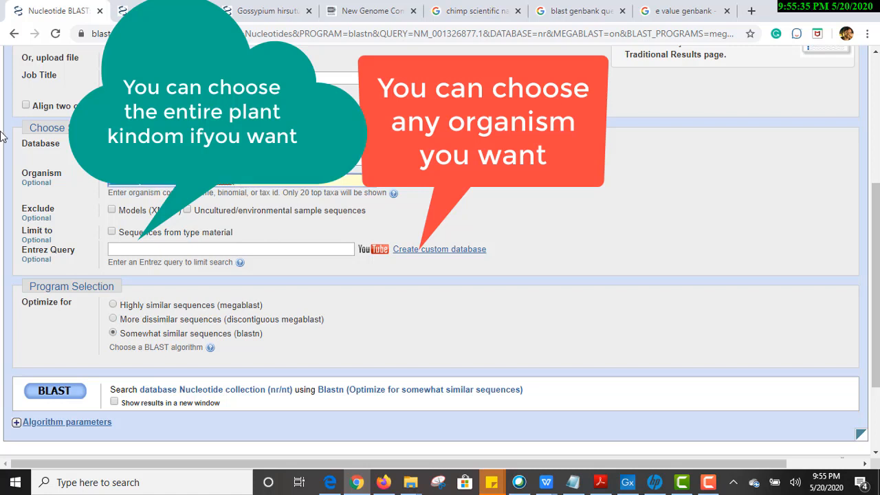
{"action": "type", "text": "ory"}
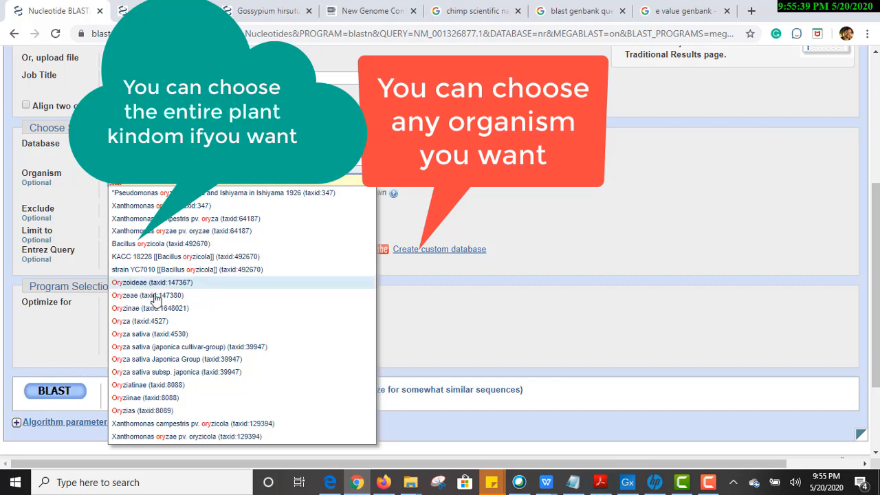
{"action": "left_click", "coordinate": [149, 335]}
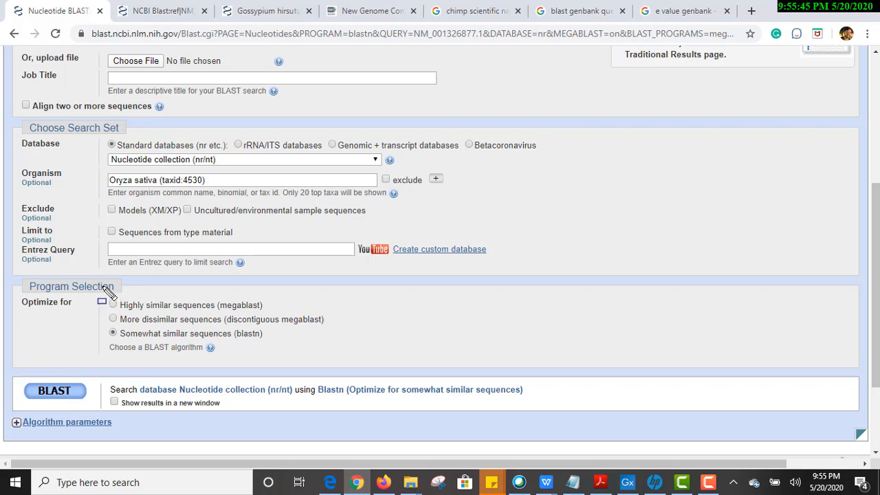
{"action": "mouse_move", "coordinate": [102, 285]}
{"action": "left_mouse_down"}
{"action": "mouse_move", "coordinate": [293, 357]}
{"action": "mouse_move", "coordinate": [335, 359]}
{"action": "left_mouse_up"}
{"action": "left_click", "coordinate": [55, 391]}
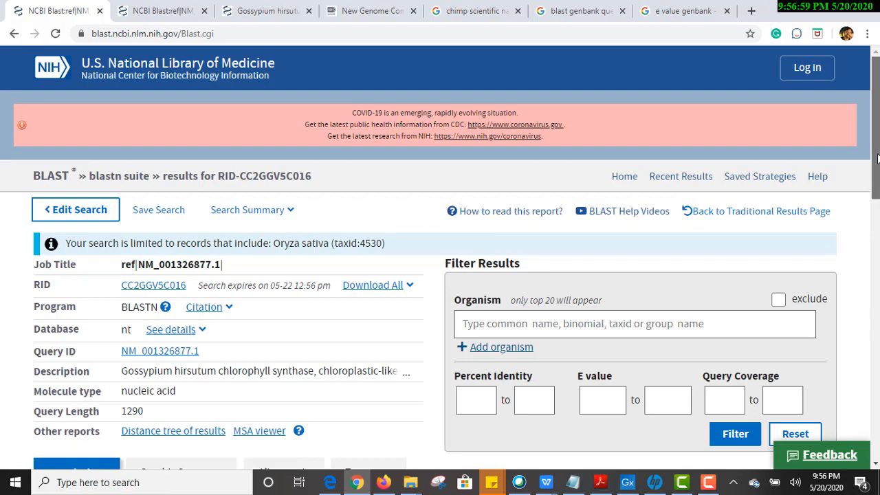
Examine the significant alignments table, comparing the hit descriptions, their E values and the top hit's percent identity
{"action": "scroll", "coordinate": [55, 392], "scroll_direction": "down", "scroll_amount": 2}
{"action": "scroll", "coordinate": [833, 261], "scroll_direction": "down", "scroll_amount": 3}
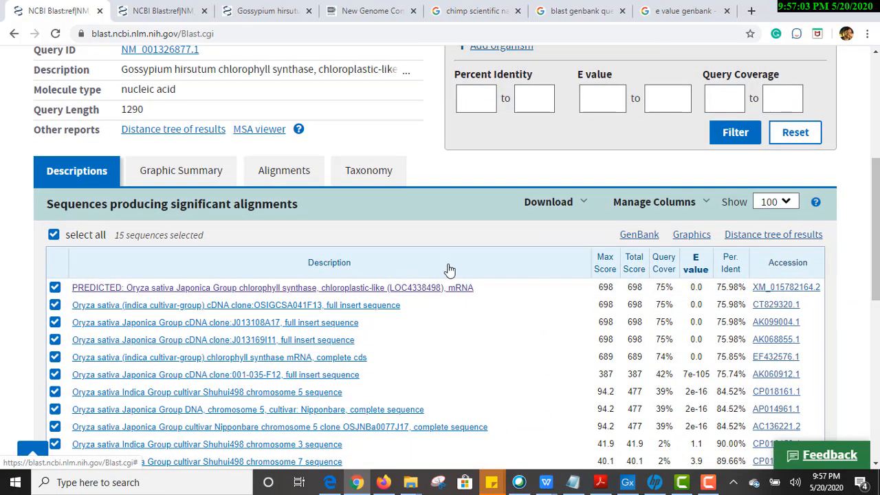
{"action": "scroll", "coordinate": [448, 269], "scroll_direction": "up", "scroll_amount": 1}
{"action": "left_click_drag", "start_coordinate": [875, 170], "coordinate": [875, 229]}
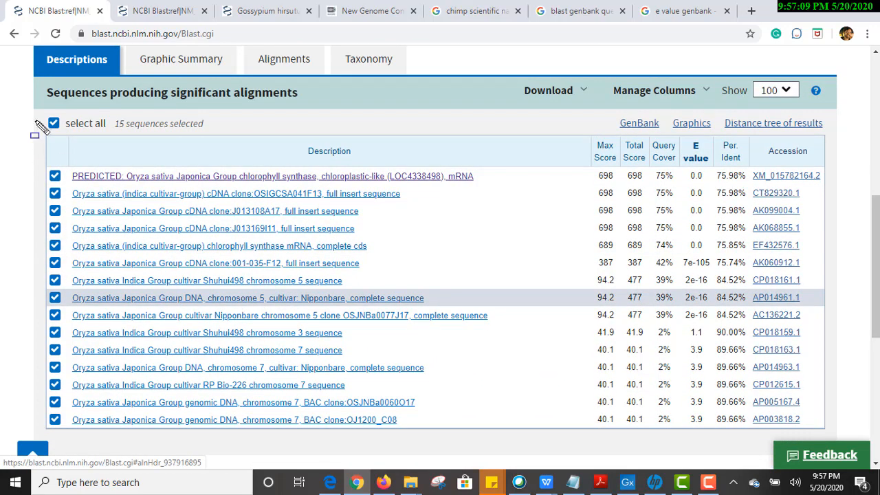
{"action": "mouse_move", "coordinate": [34, 143]}
{"action": "left_mouse_down"}
{"action": "mouse_move", "coordinate": [173, 217]}
{"action": "mouse_move", "coordinate": [208, 333]}
{"action": "mouse_move", "coordinate": [145, 438]}
{"action": "mouse_move", "coordinate": [125, 435]}
{"action": "left_mouse_up"}
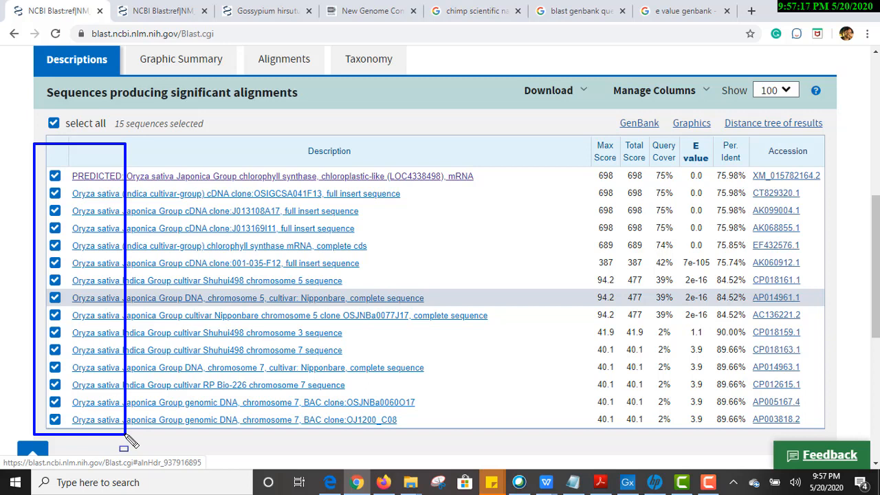
{"action": "key", "text": "Escape"}
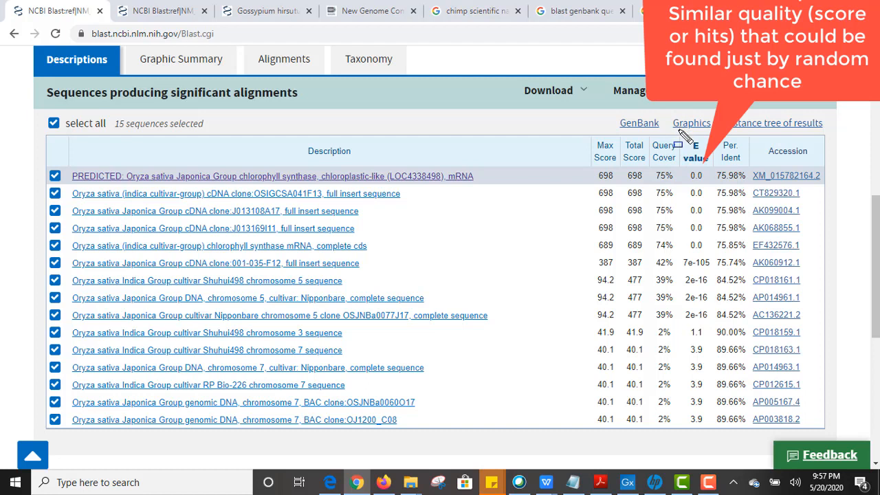
{"action": "mouse_move", "coordinate": [678, 130]}
{"action": "left_mouse_down"}
{"action": "mouse_move", "coordinate": [718, 164]}
{"action": "mouse_move", "coordinate": [717, 183]}
{"action": "left_mouse_up"}
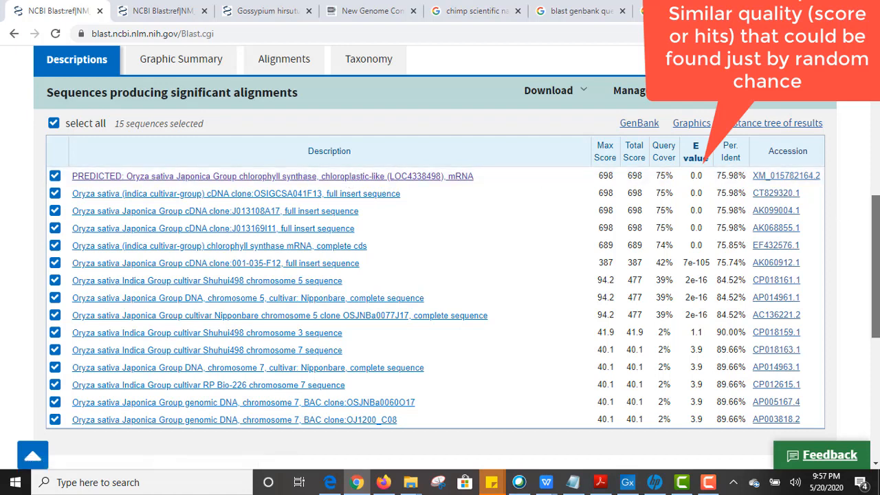
{"action": "scroll", "coordinate": [878, 207], "scroll_direction": "up", "scroll_amount": 1}
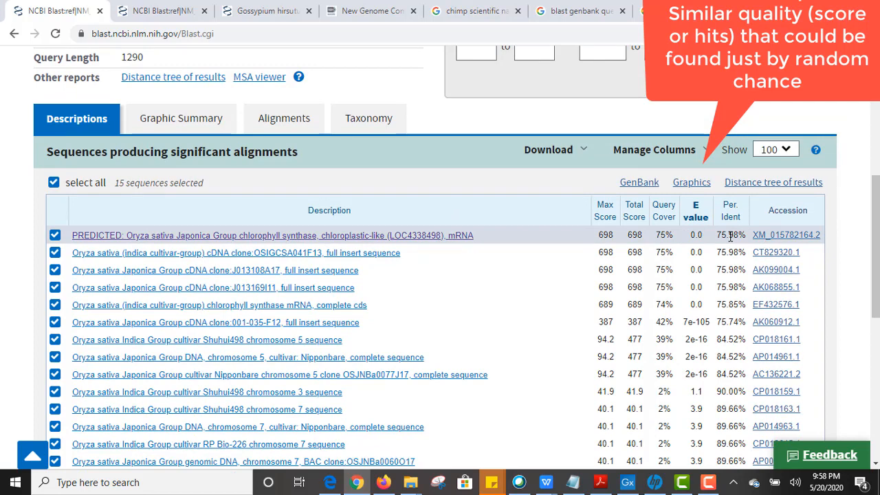
{"action": "left_click_drag", "start_coordinate": [713, 224], "coordinate": [752, 245]}
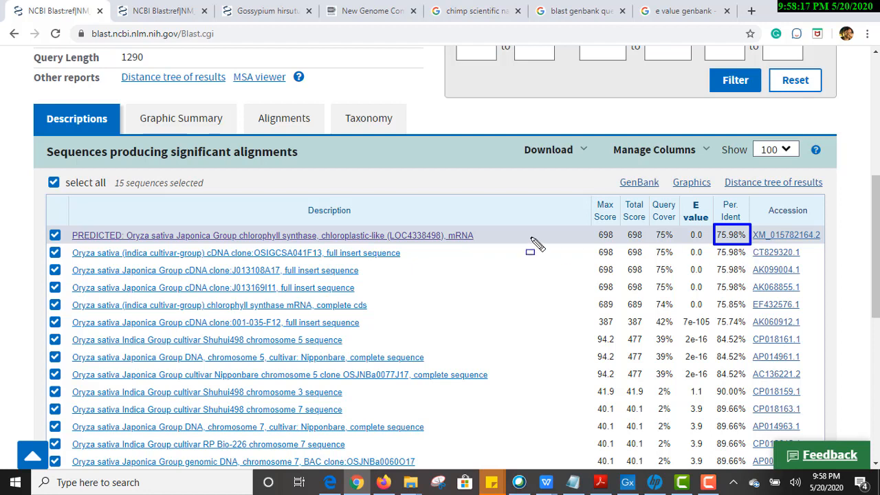
Open the alignment of the predicted Oryza sativa Japonica chlorophyll synthase hit and examine its first query and subject rows, the gap and the identity percentage
{"action": "key", "text": "ctrl+z"}
{"action": "left_click", "coordinate": [431, 236]}
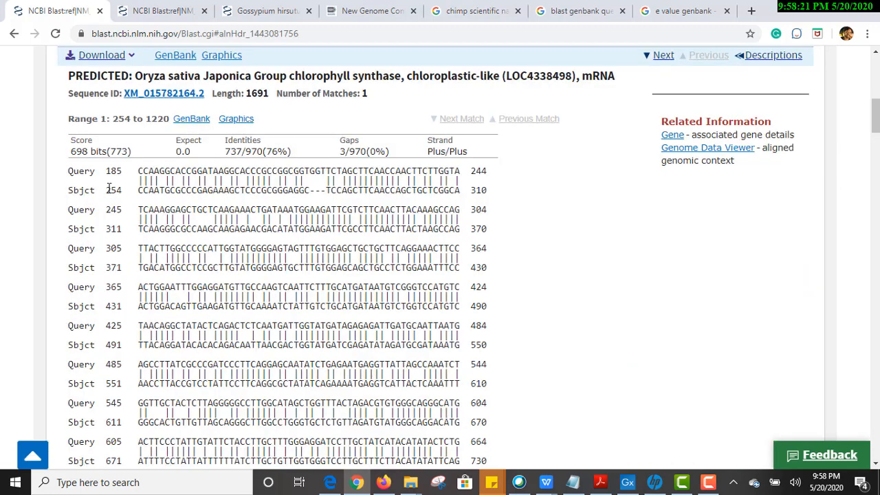
{"action": "left_click_drag", "start_coordinate": [136, 171], "coordinate": [464, 172]}
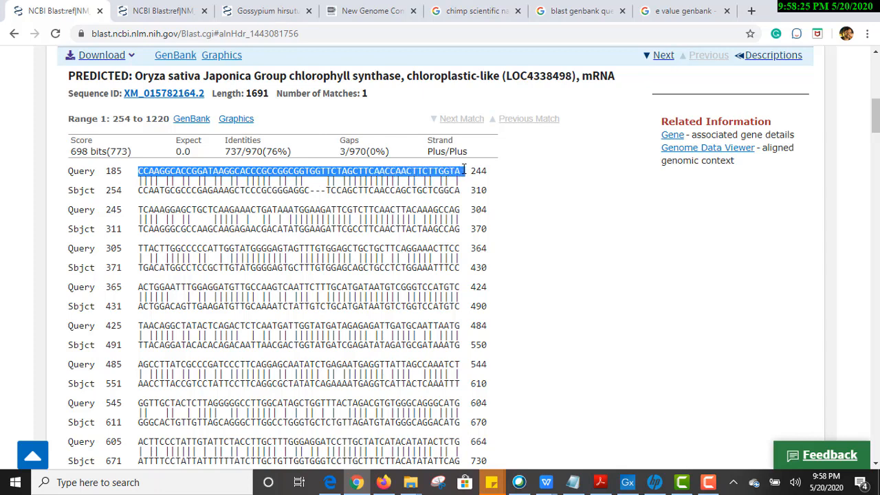
{"action": "left_click", "coordinate": [86, 206]}
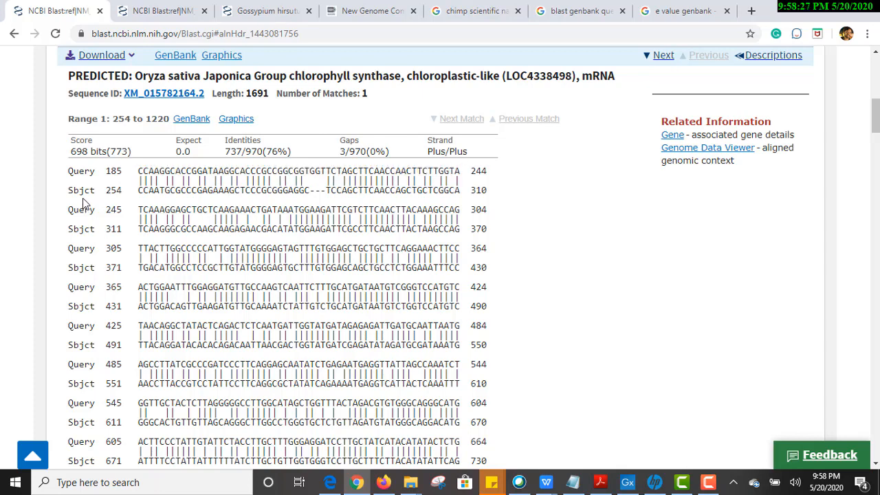
{"action": "left_click_drag", "start_coordinate": [137, 190], "coordinate": [470, 191]}
{"action": "left_click", "coordinate": [534, 192]}
{"action": "left_click_drag", "start_coordinate": [311, 191], "coordinate": [326, 191]}
{"action": "left_click_drag", "start_coordinate": [266, 152], "coordinate": [287, 152]}
View the graphic summary of the BLAST hits and show the details of the predicted Japonica chlorophyll synthase hit
{"action": "left_click", "coordinate": [15, 35]}
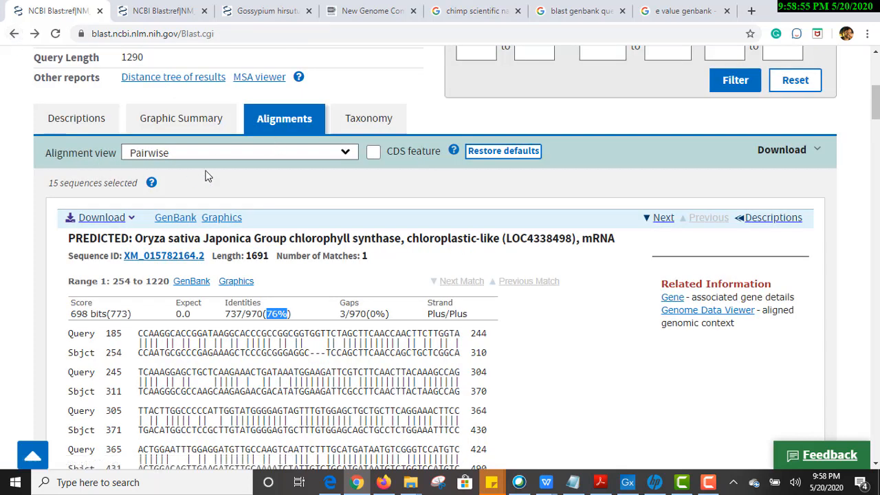
{"action": "left_click", "coordinate": [152, 124]}
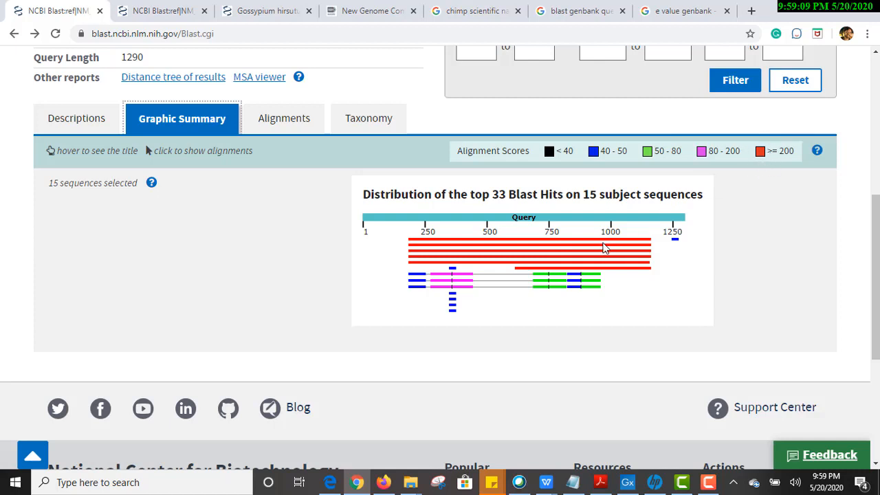
{"action": "mouse_move", "coordinate": [604, 245]}
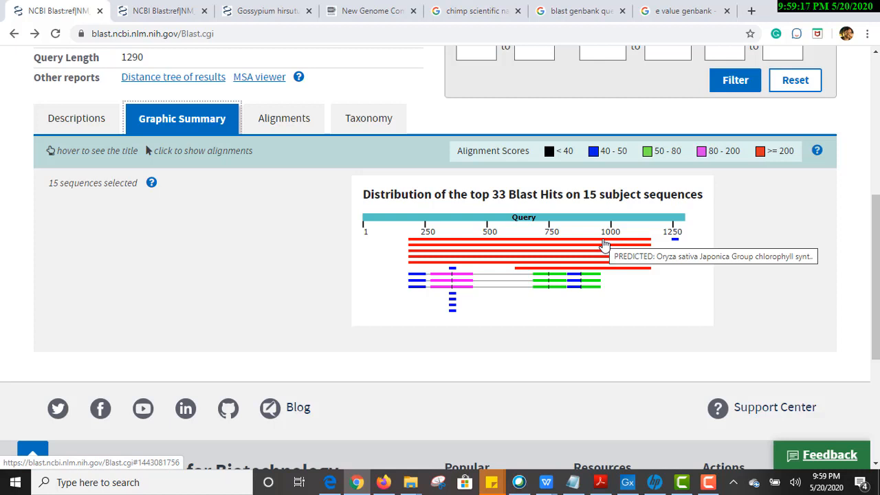
{"action": "left_click", "coordinate": [603, 242]}
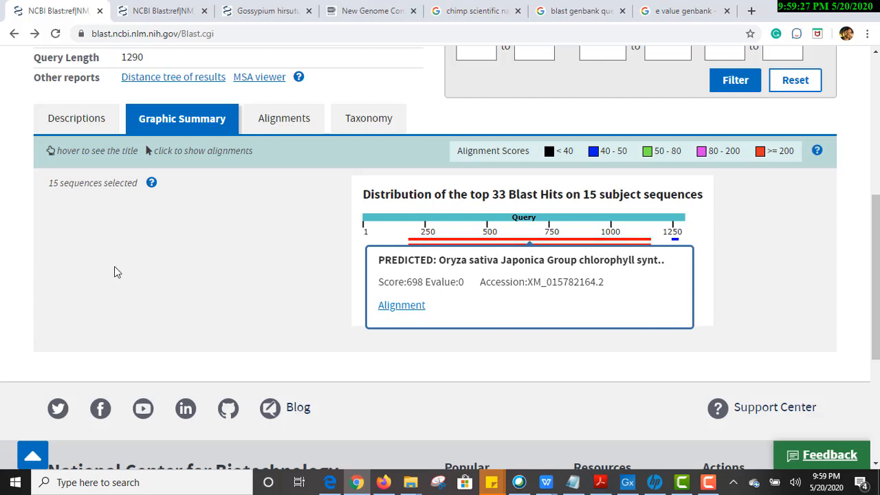
Return to the table of significant alignment descriptions and highlight the top hit's percent identity
{"action": "left_click", "coordinate": [15, 33]}
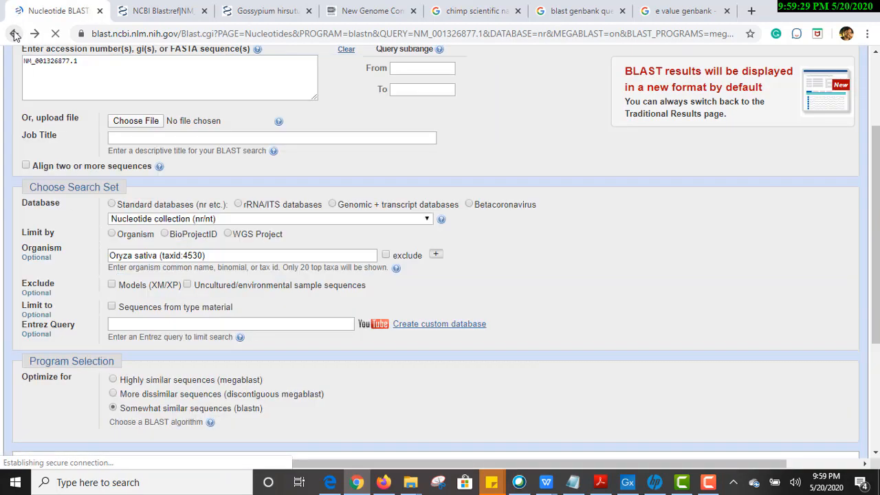
{"action": "left_click", "coordinate": [36, 35]}
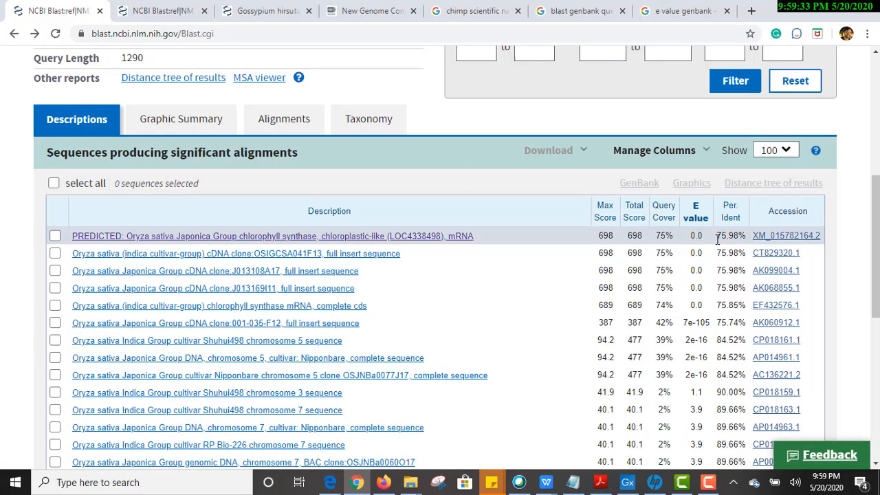
{"action": "left_click_drag", "start_coordinate": [716, 237], "coordinate": [749, 240]}
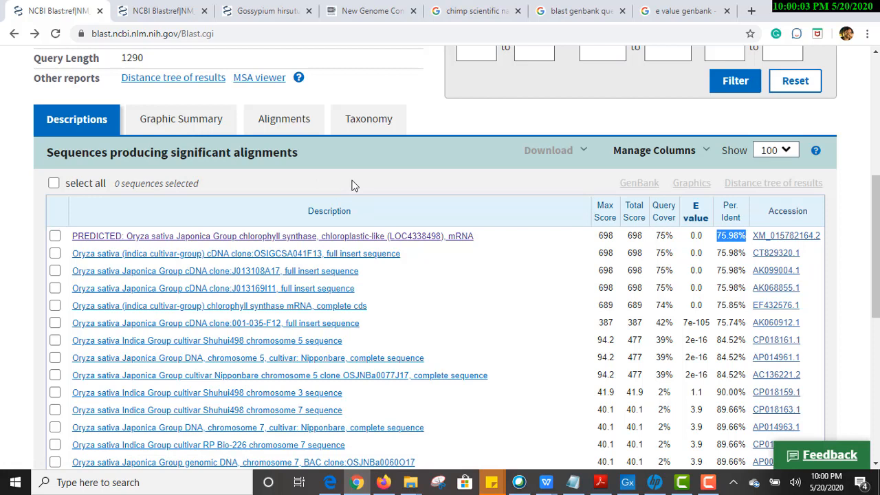
{"action": "left_click", "coordinate": [716, 489]}
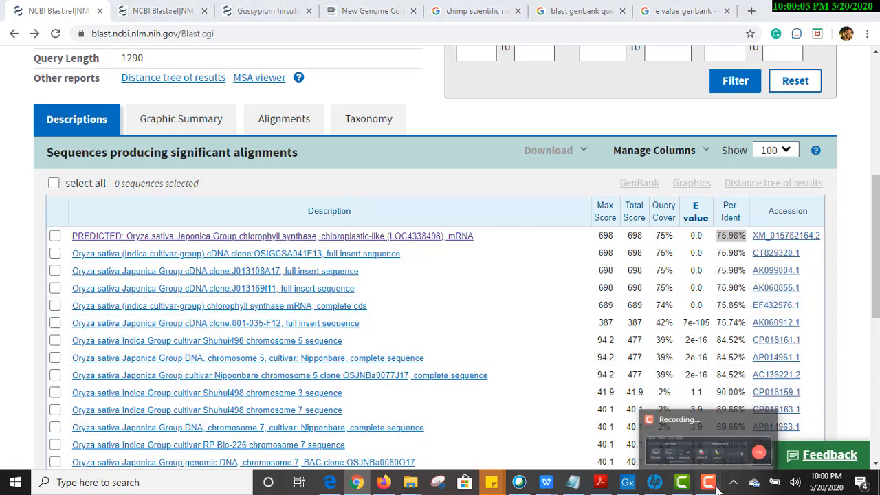